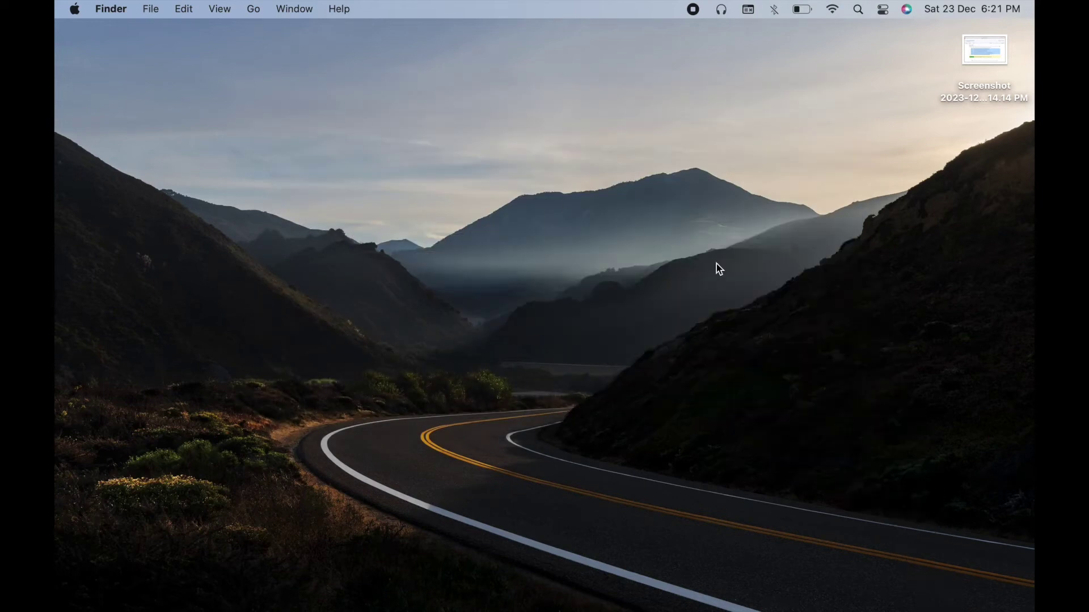
- Check the sound output menu, nudging the volume up then back down
left_click(722, 11)
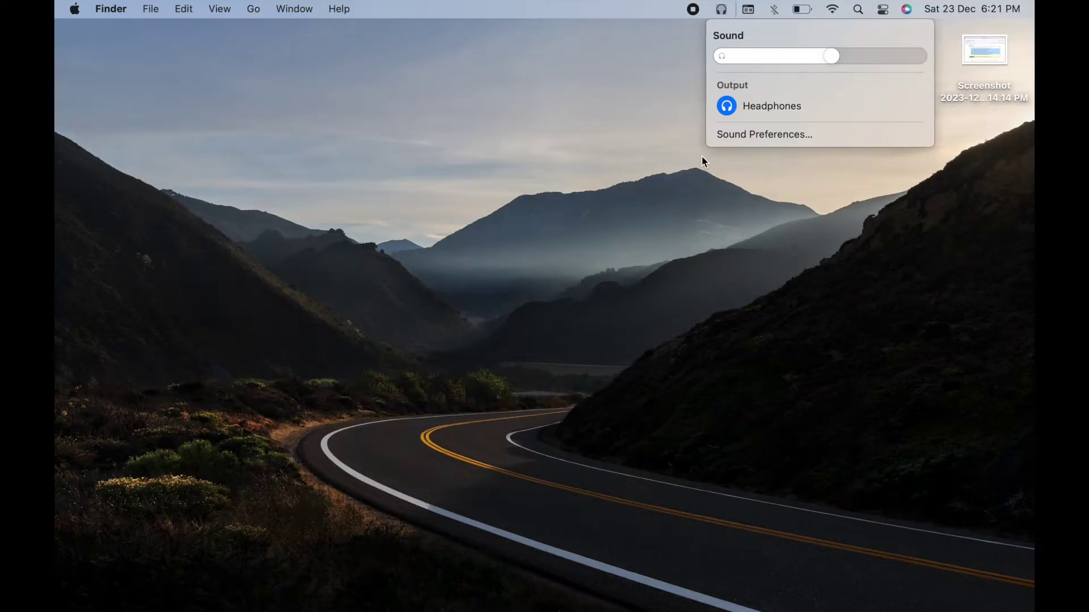
key("XF86AudioRaiseVolume")
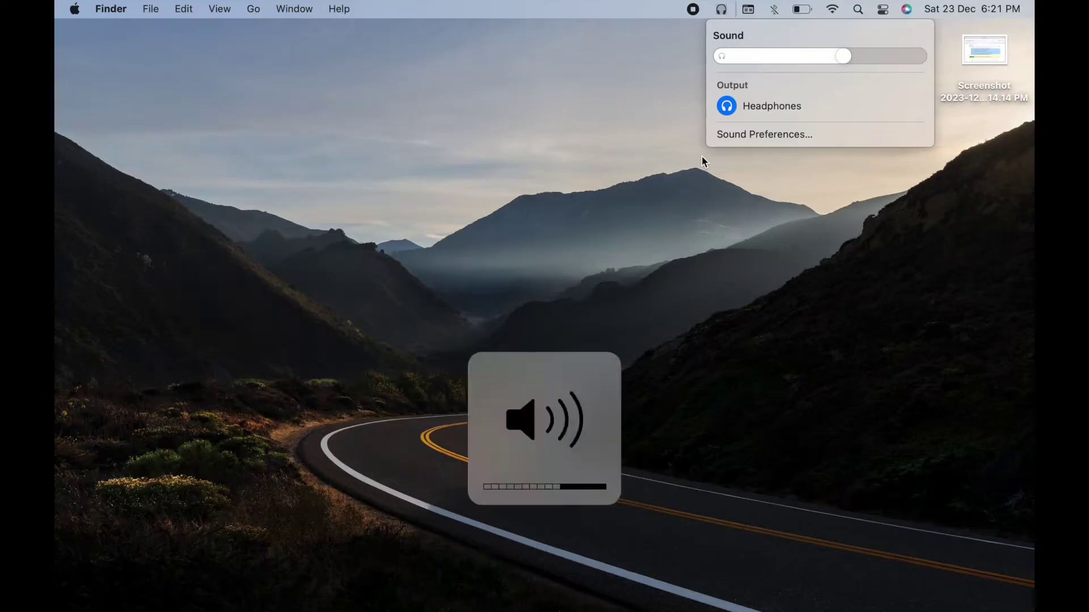
key("XF86AudioLowerVolume")
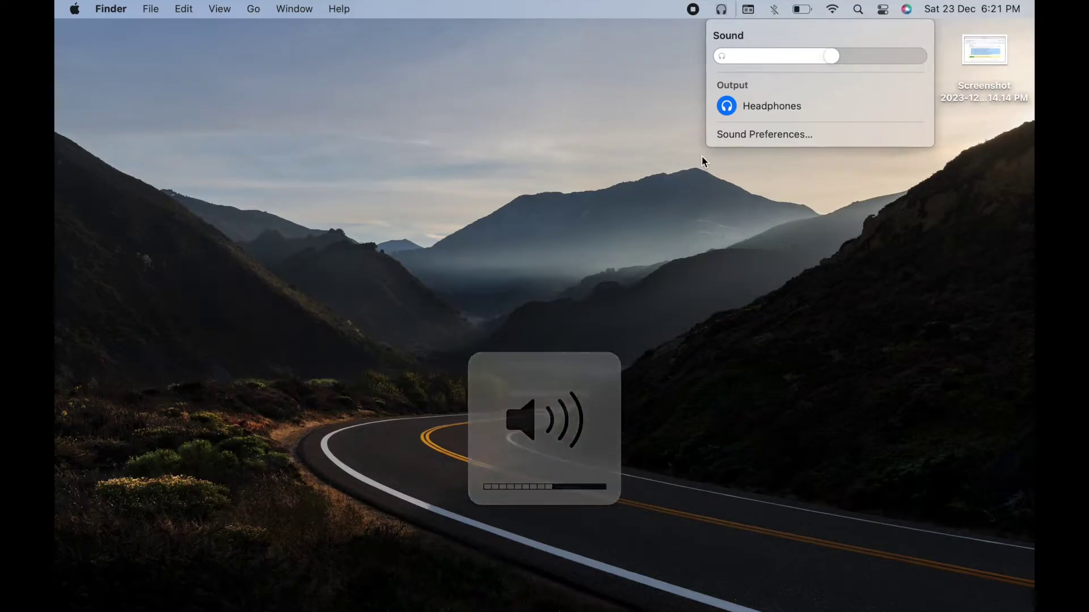
left_click(660, 157)
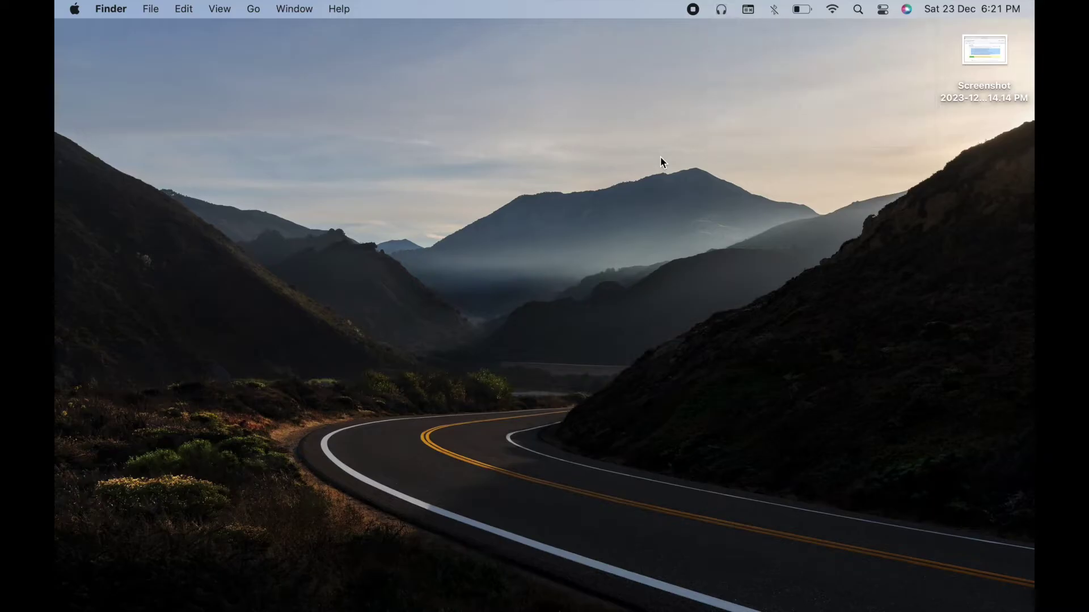
- Open Macintosh > Library > Audio in Finder and select all six subfolders
mouse_move(444, 609)
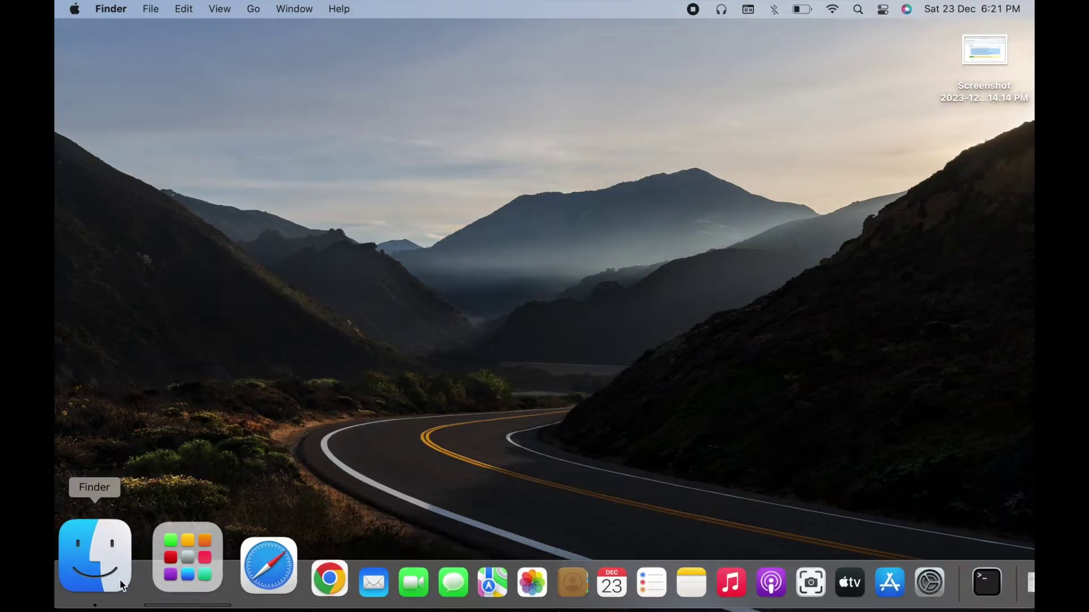
left_click(119, 585)
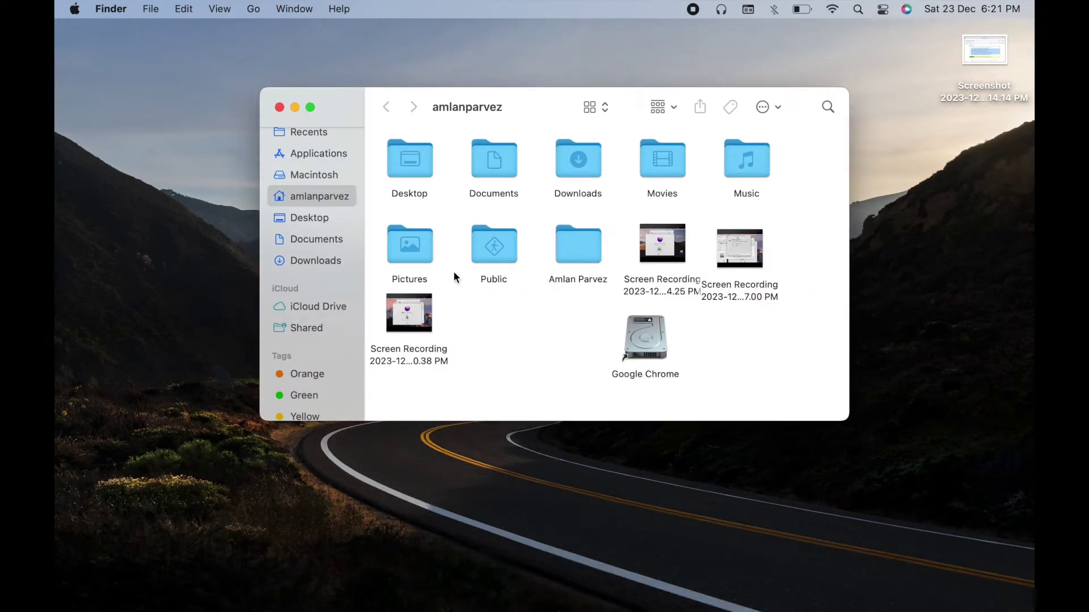
left_click(313, 173)
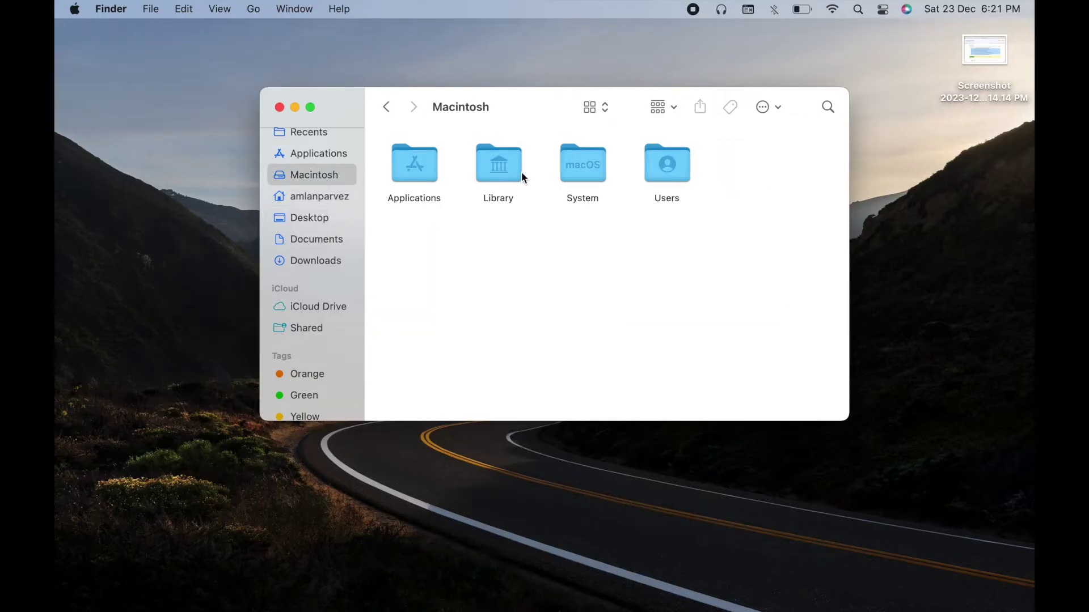
double_click(513, 172)
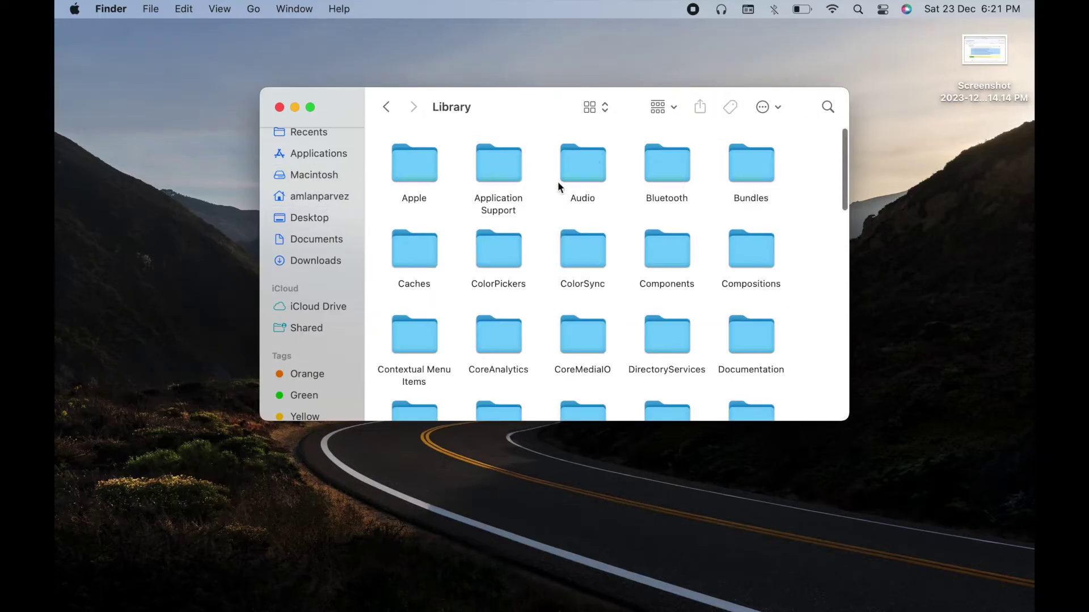
double_click(590, 178)
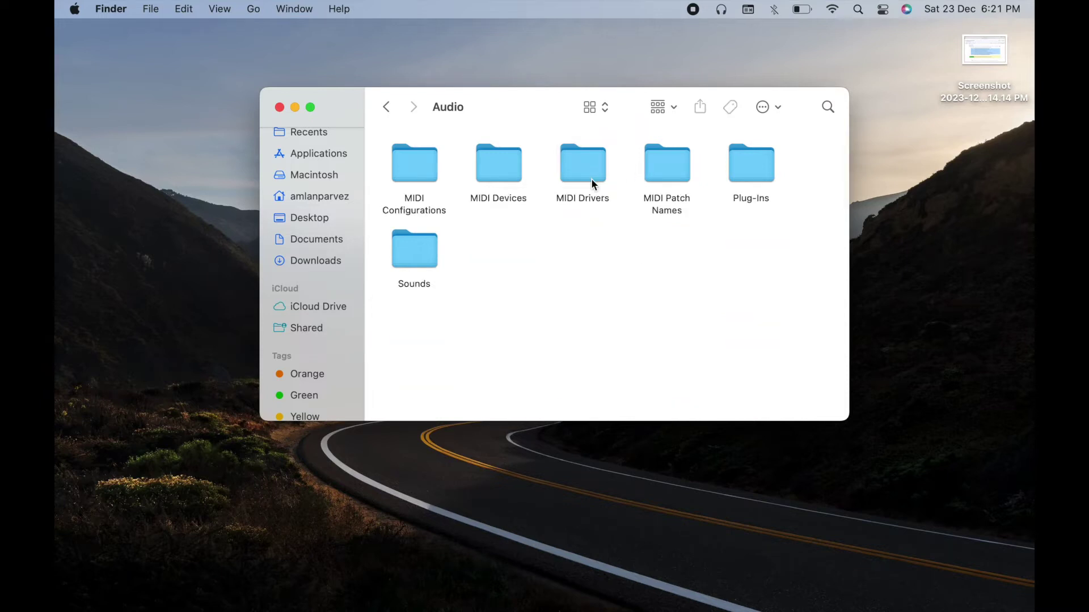
left_click_drag(421, 309, 761, 165)
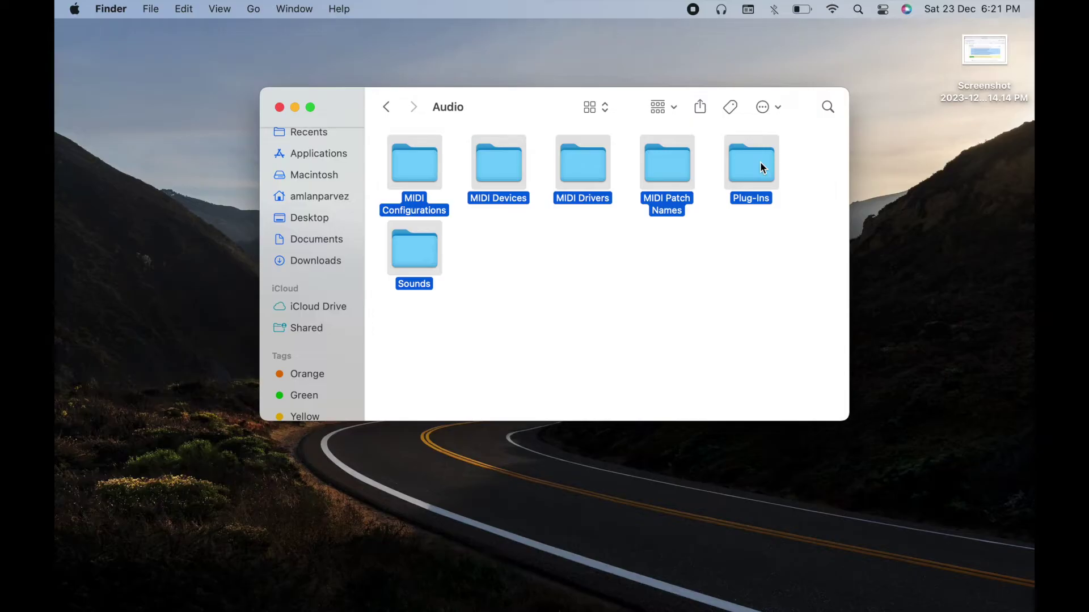
- Move the six Audio subfolders to the Bin, authorising with the administrator password
key("super+BackSpace")
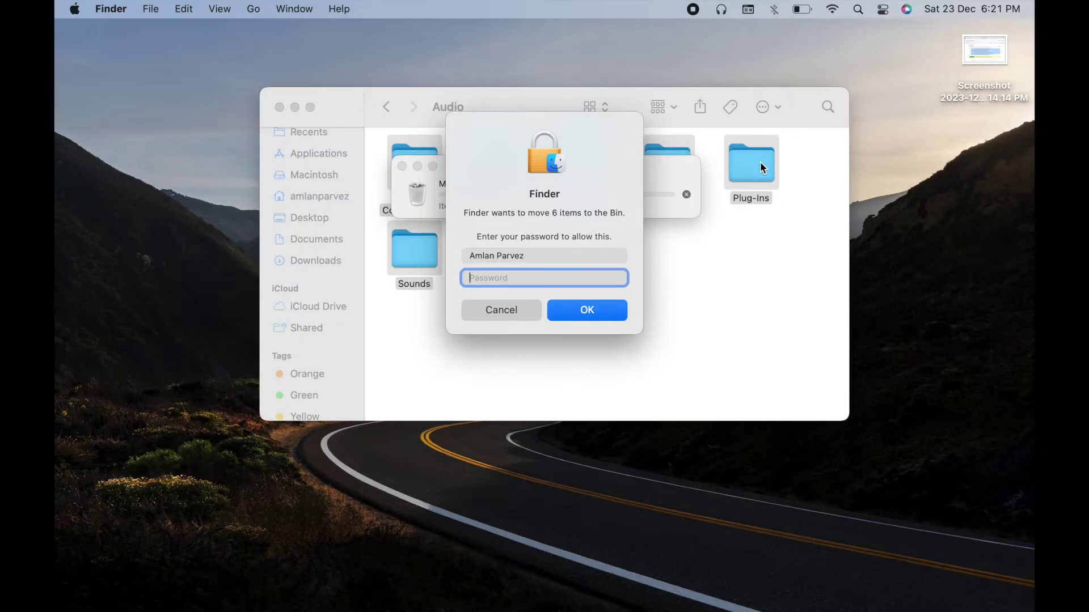
key("Caps_Lock")
type("•••")
key("Caps_Lock")
type("••••••")
key("Return")
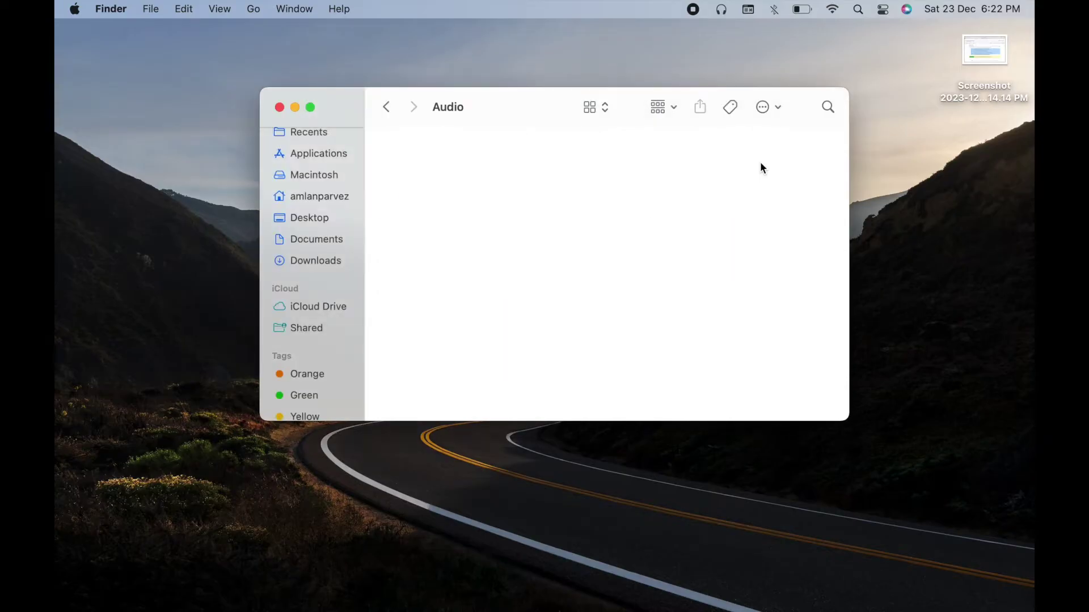
- Return Finder to the Library folder and bring Terminal to the front
left_click(387, 107)
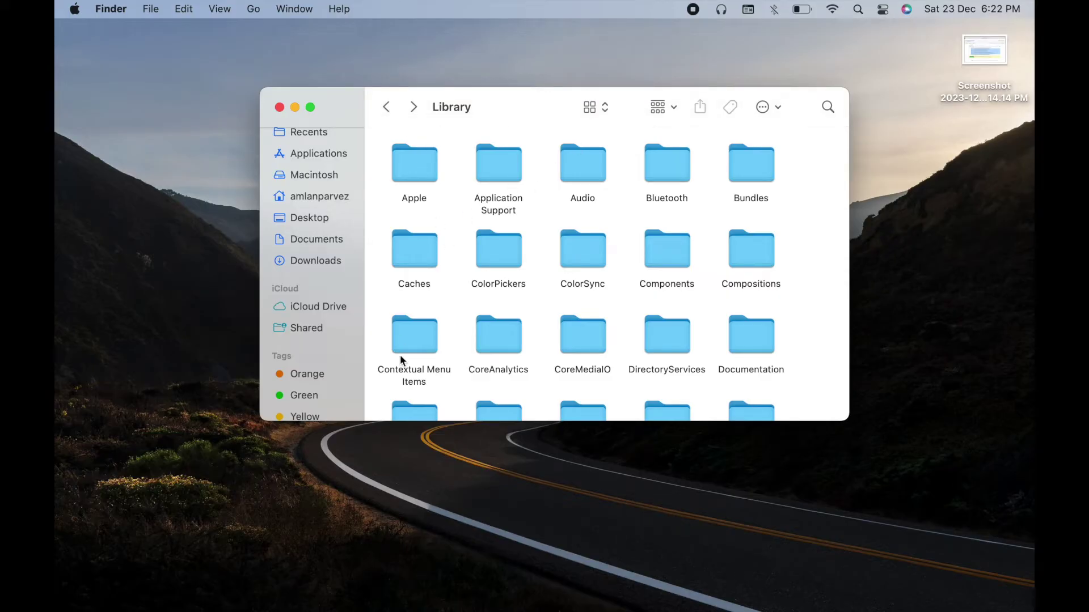
mouse_move(182, 596)
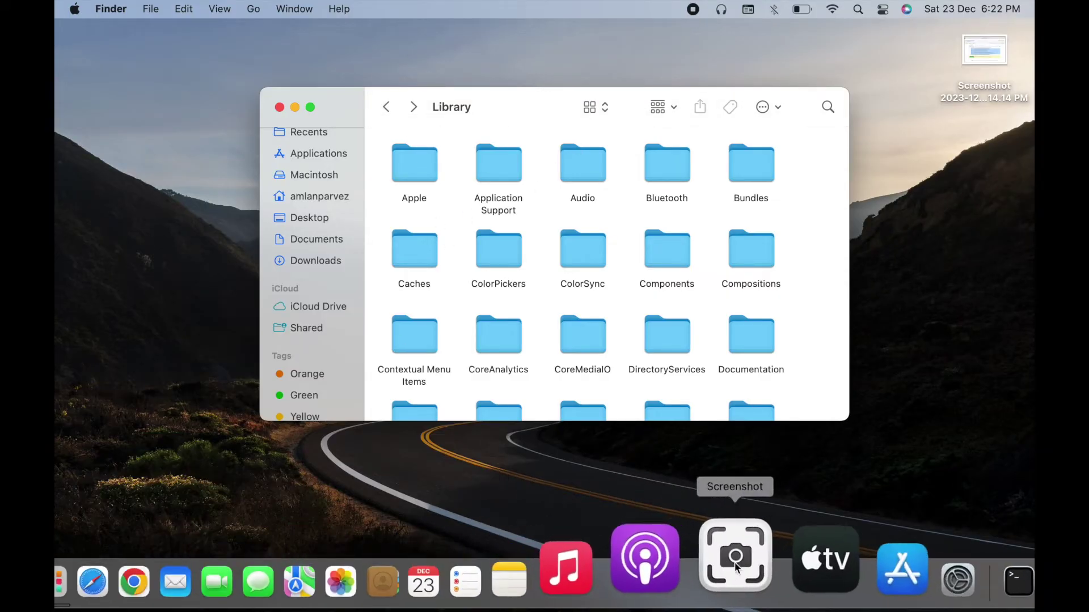
left_click(920, 563)
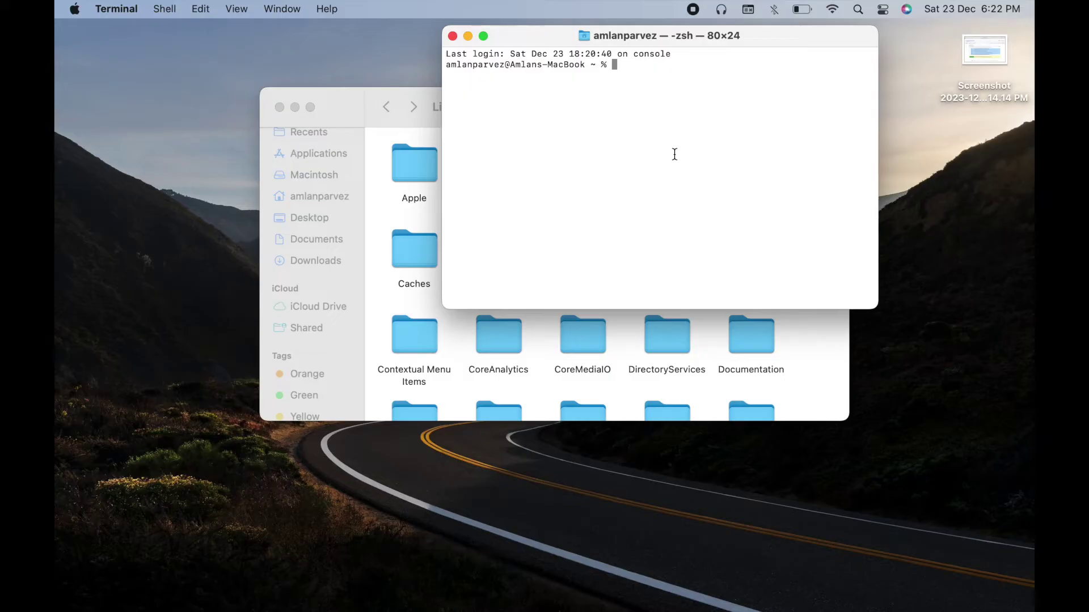
- Run sudo killall coreaudio, which finds no matching processes, then return to Finder
type("sudo killall corea")
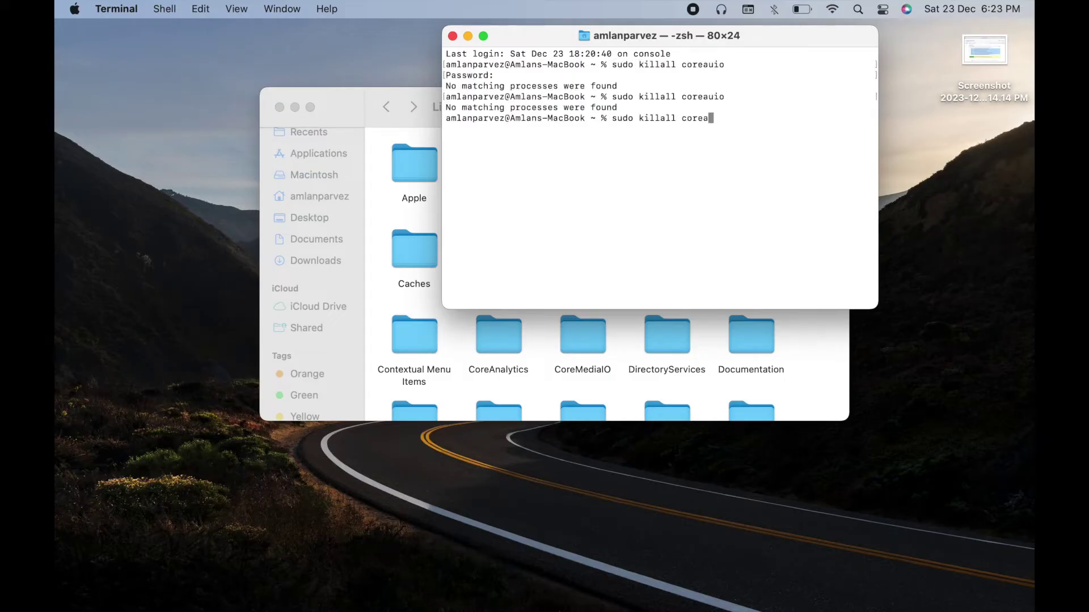
type("udio")
key("Return")
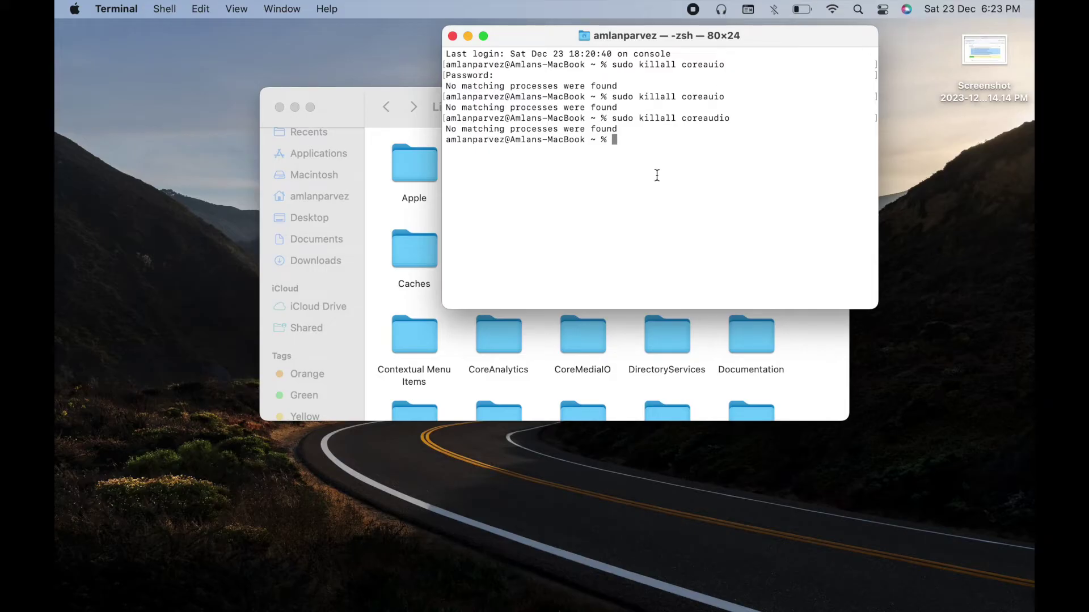
left_click(403, 242)
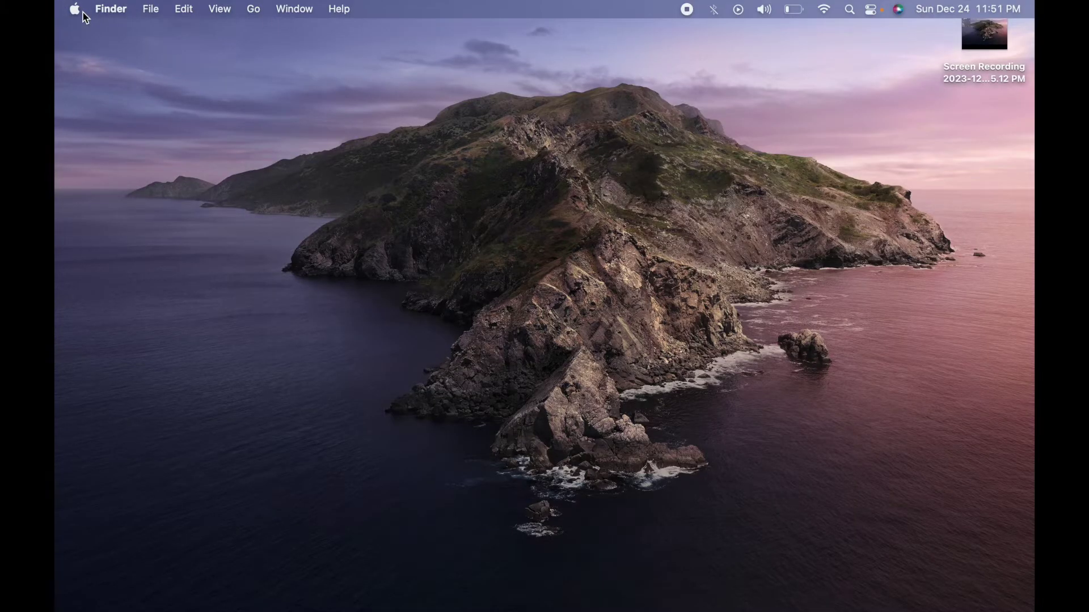
- Open System Preferences' Sound pane to view Internal Speakers (Built-in) on the Output tab
left_click(83, 13)
left_click(96, 58)
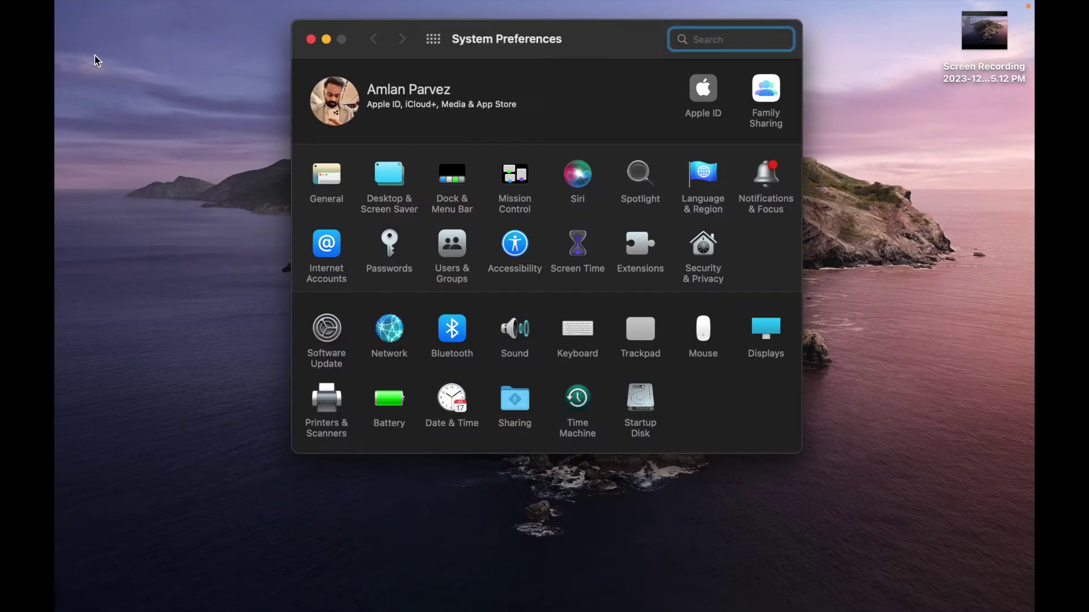
left_click(518, 336)
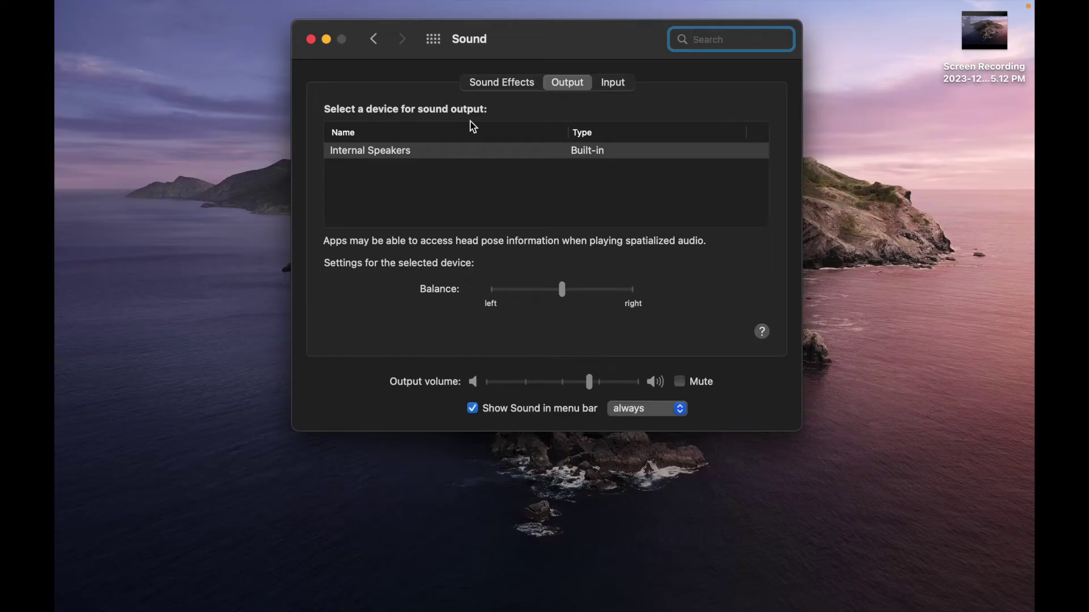
mouse_move(238, 3)
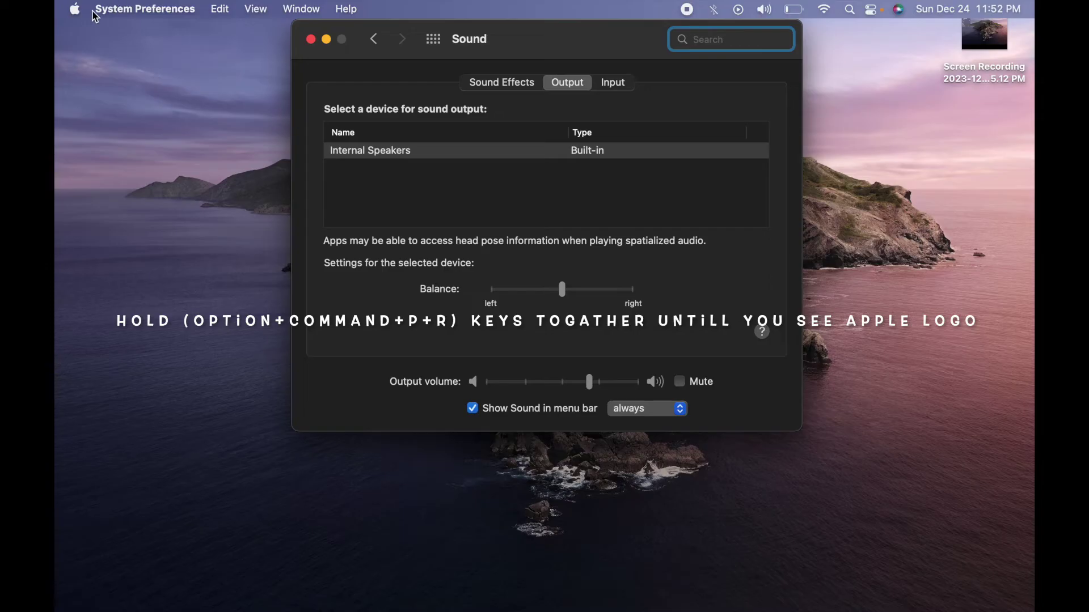
left_click(79, 15)
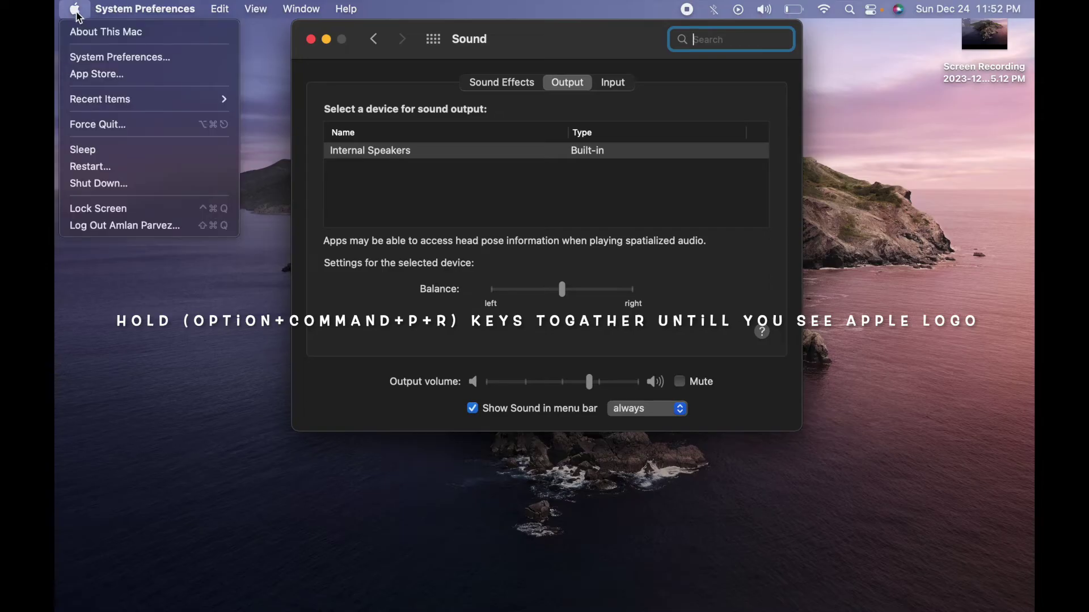
left_click(109, 186)
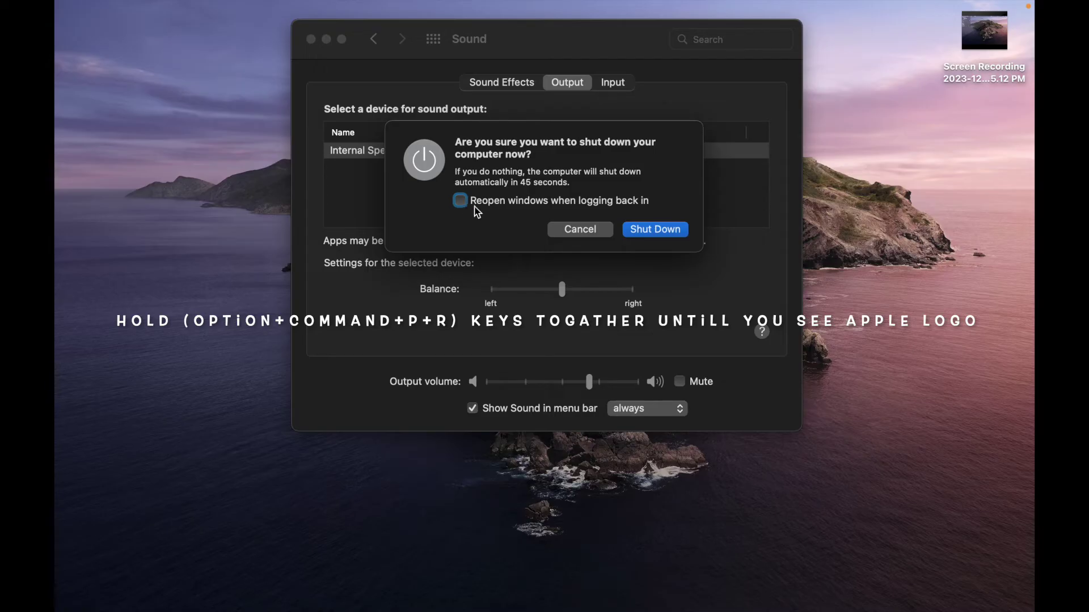
left_click(585, 234)
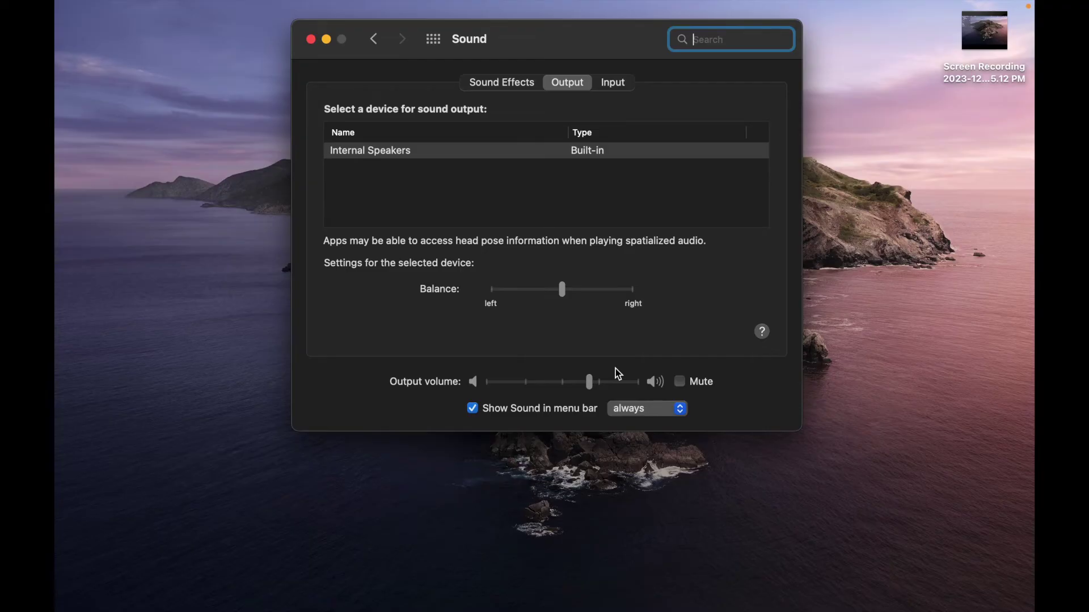
mouse_move(715, 5)
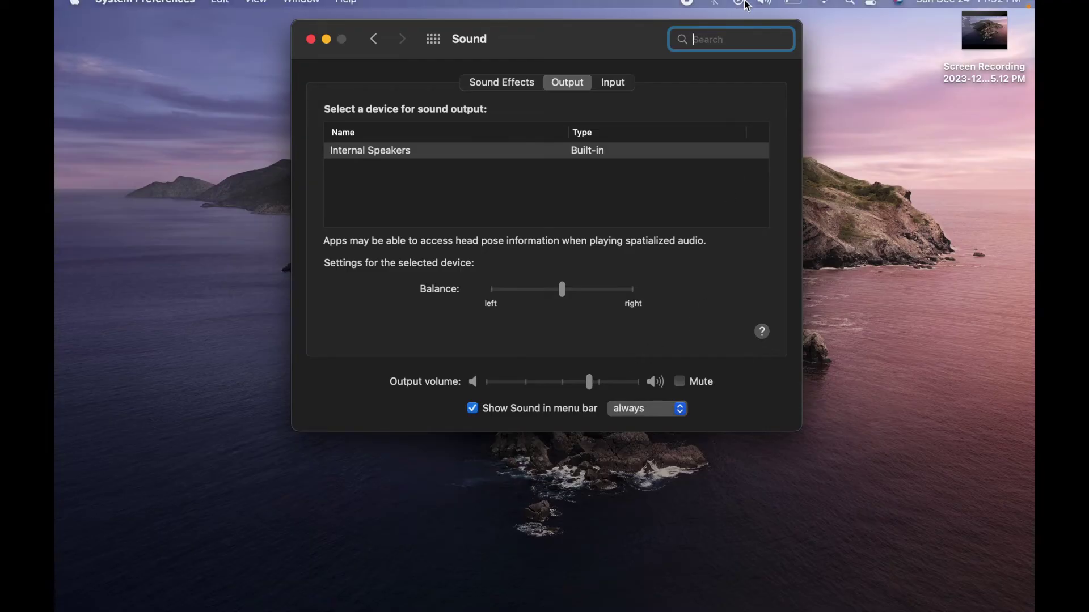
left_click(686, 9)
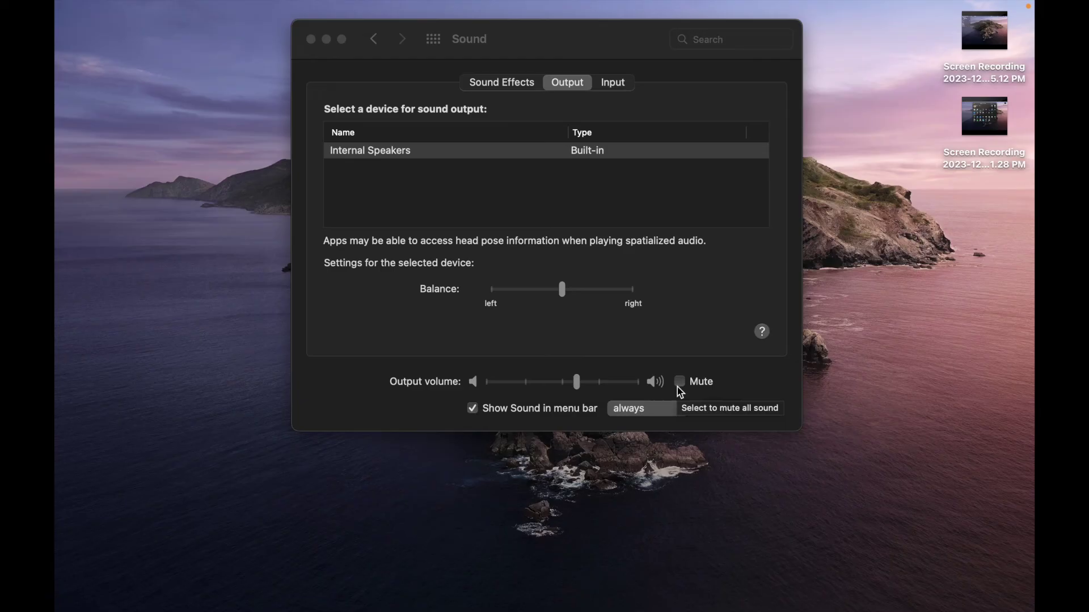
mouse_move(567, 610)
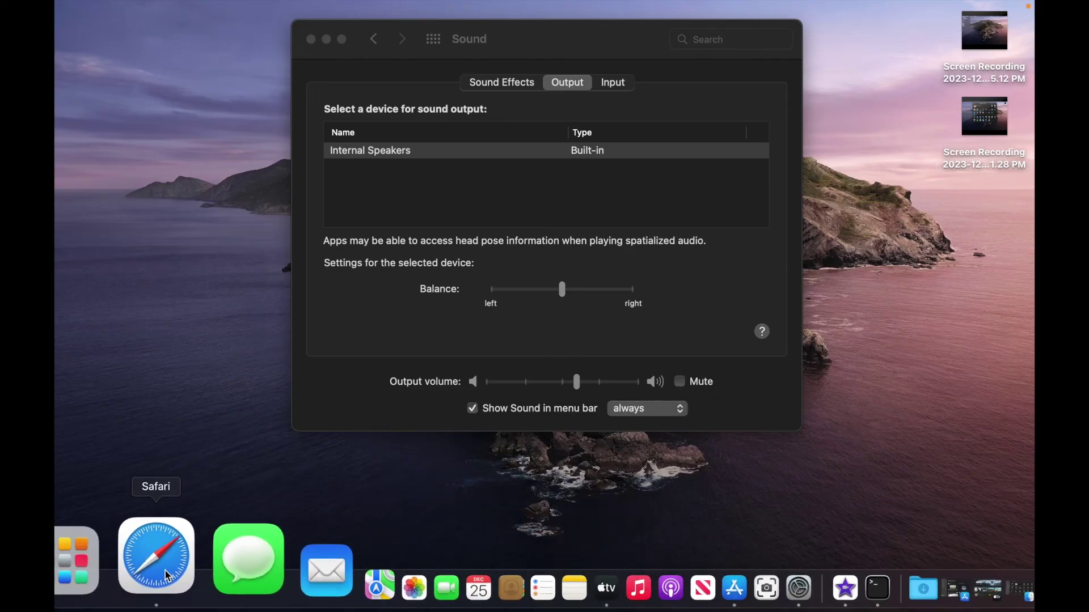
left_click(164, 569)
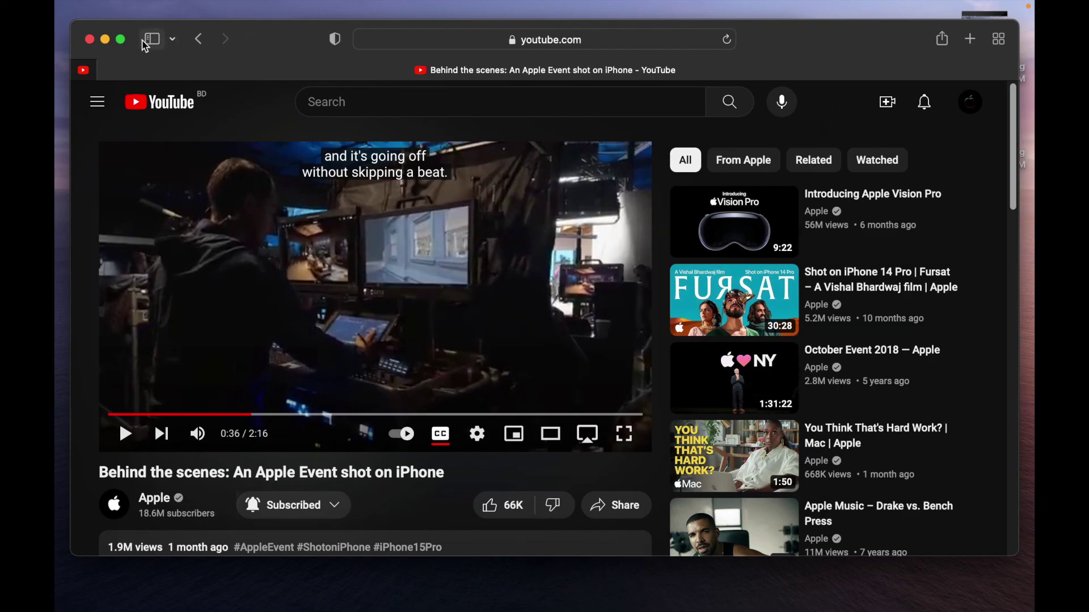
left_click(106, 41)
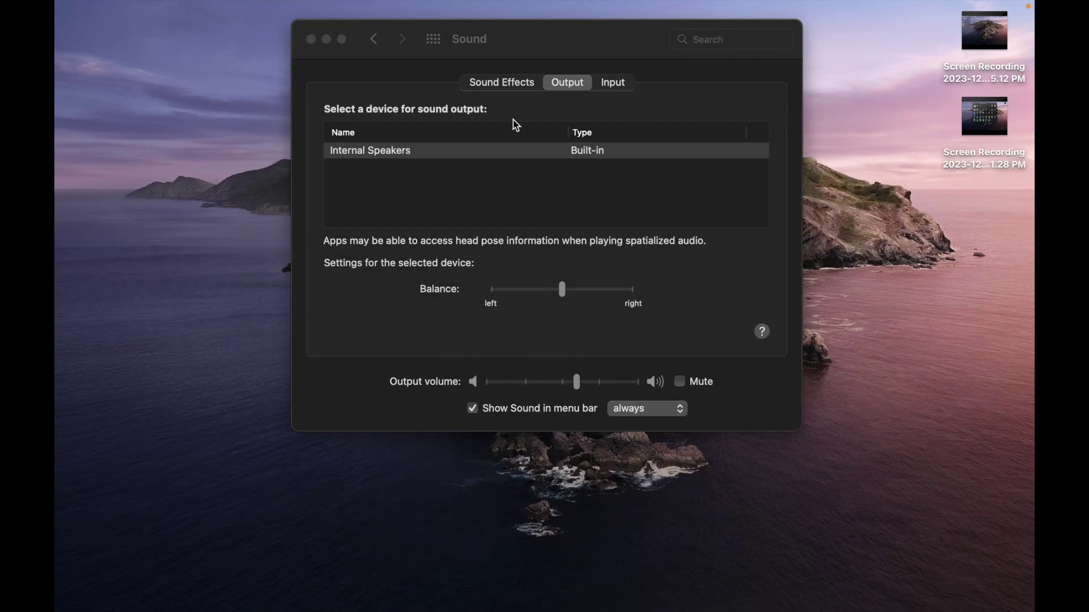